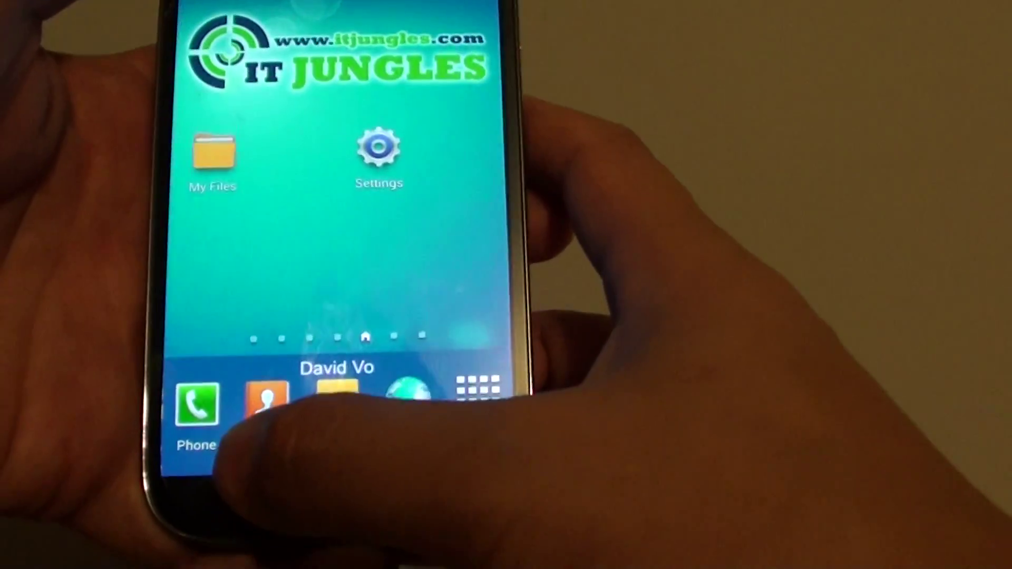
Bring up the home screen options menu with the Menu key
key(Menu)
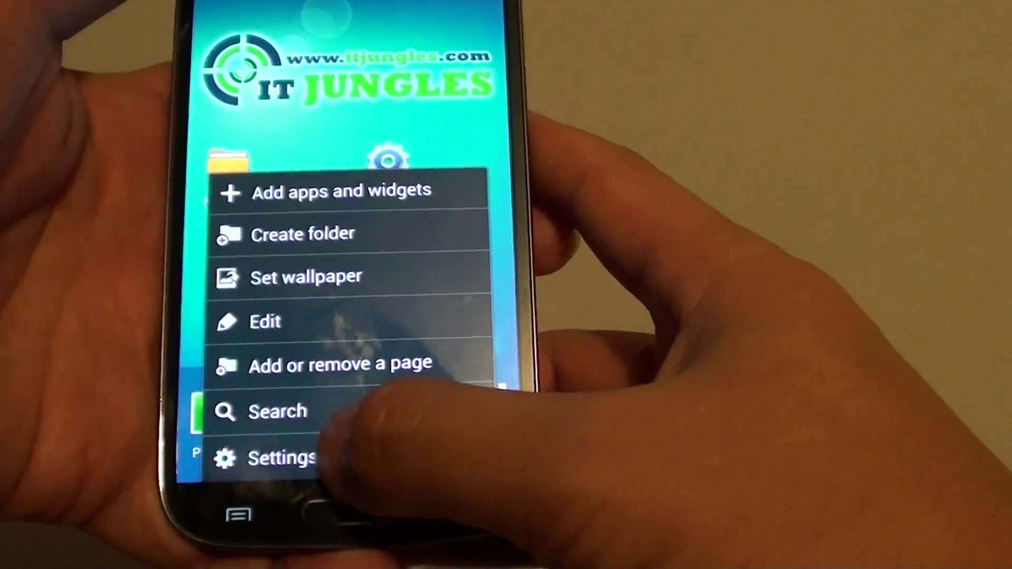
Open Settings, then Accounts > Google, and show the second Gmail account's sync settings
click(260, 470)
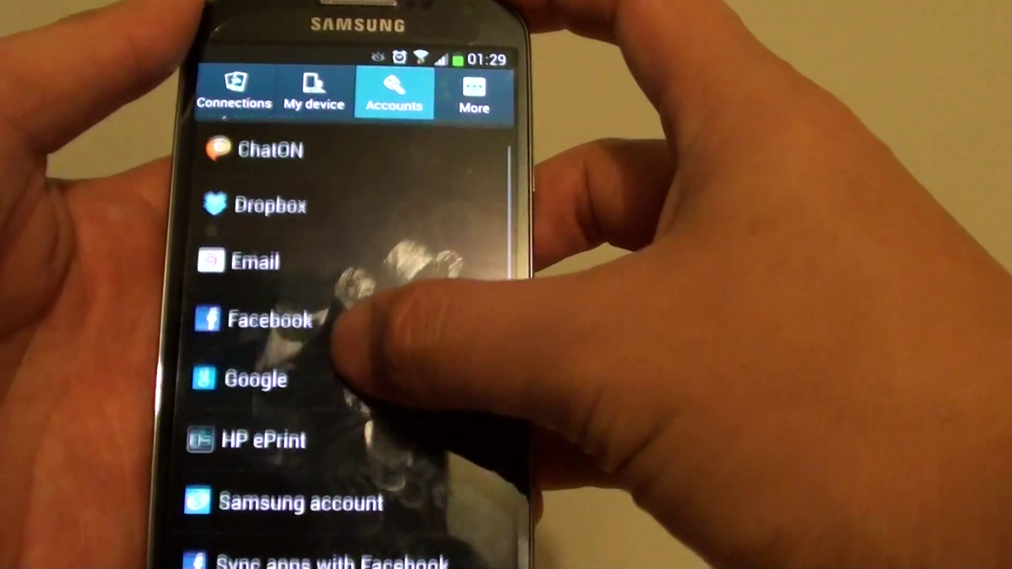
scroll(356, 332, down, 2)
click(352, 303)
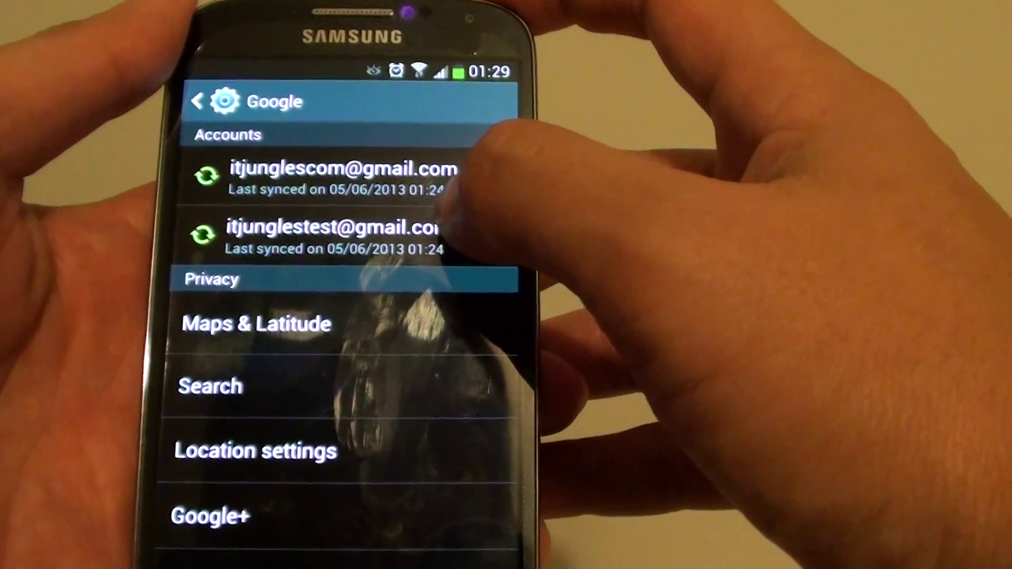
click(340, 231)
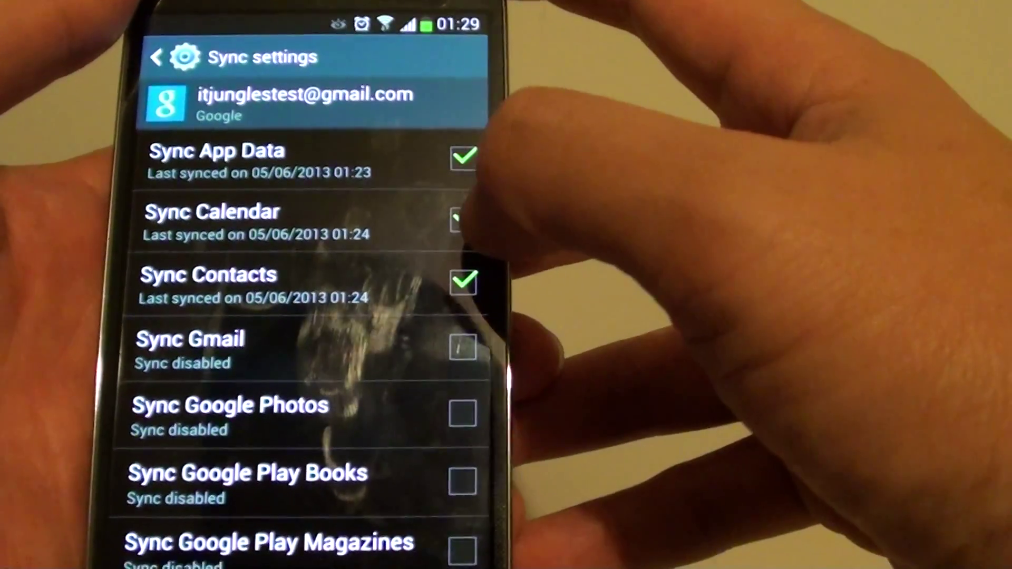
scroll(316, 317, down, 2)
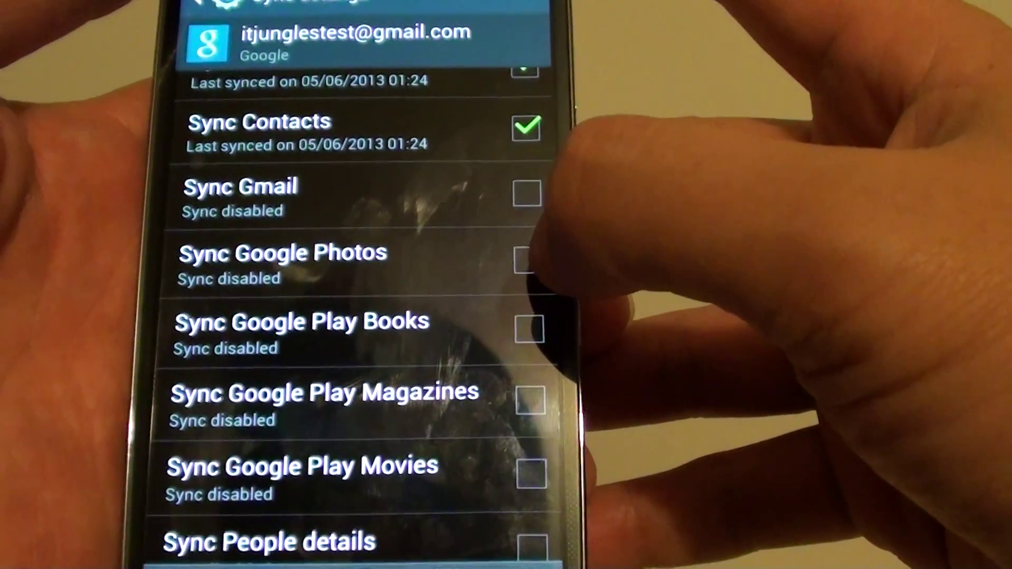
scroll(356, 317, down, 3)
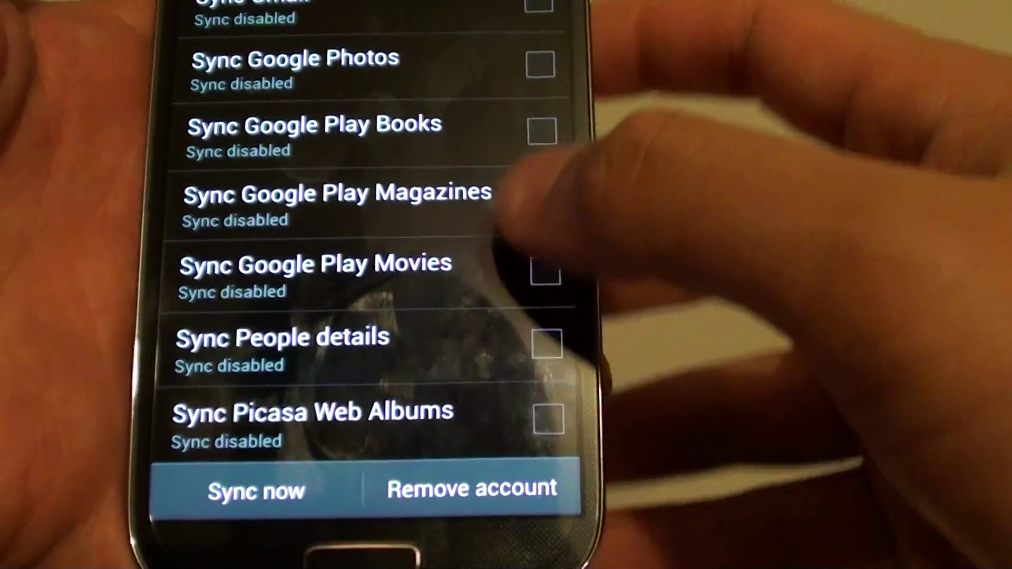
scroll(380, 284, up, 3)
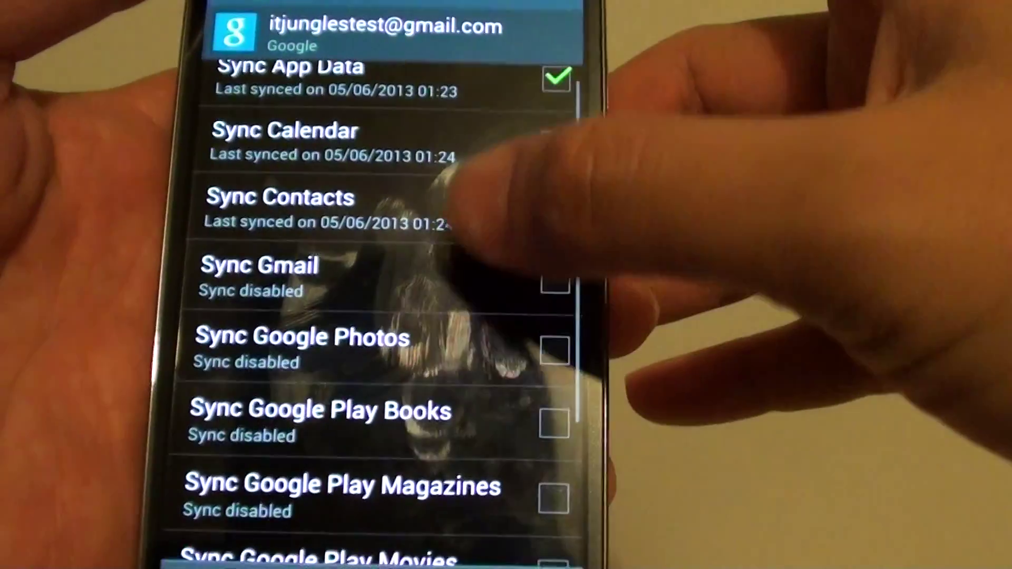